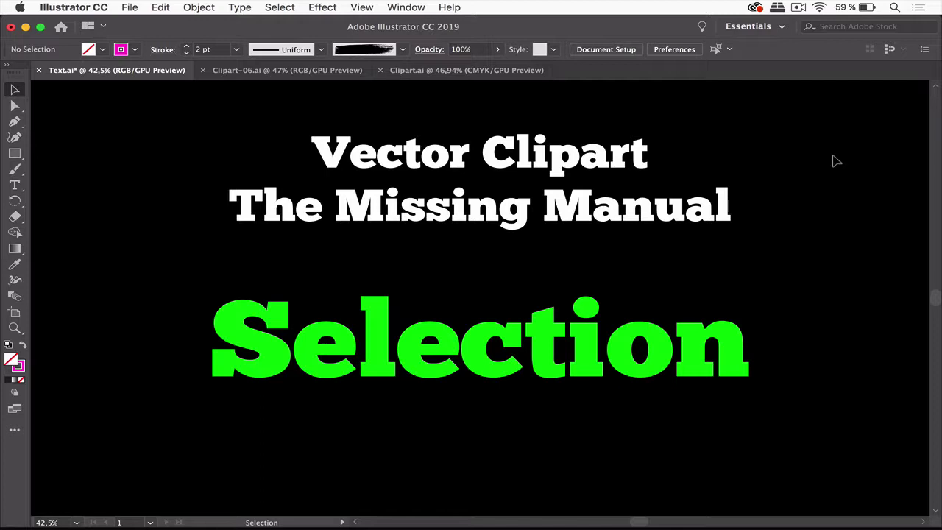
Switch to the Clipart.ai tab and zoom in and back out to inspect the metallic lettering
click(472, 71)
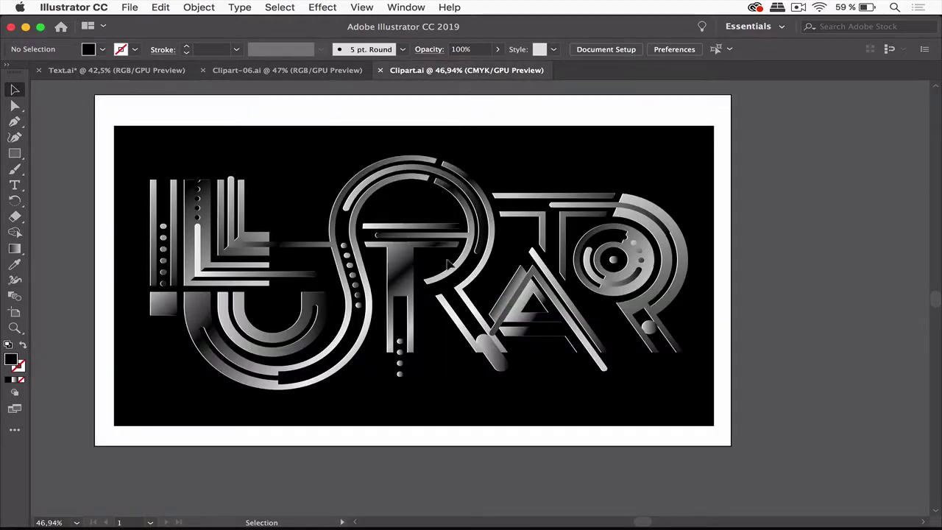
scroll(480, 253, up, 3)
scroll(480, 253, up, 1)
scroll(480, 253, left, 5)
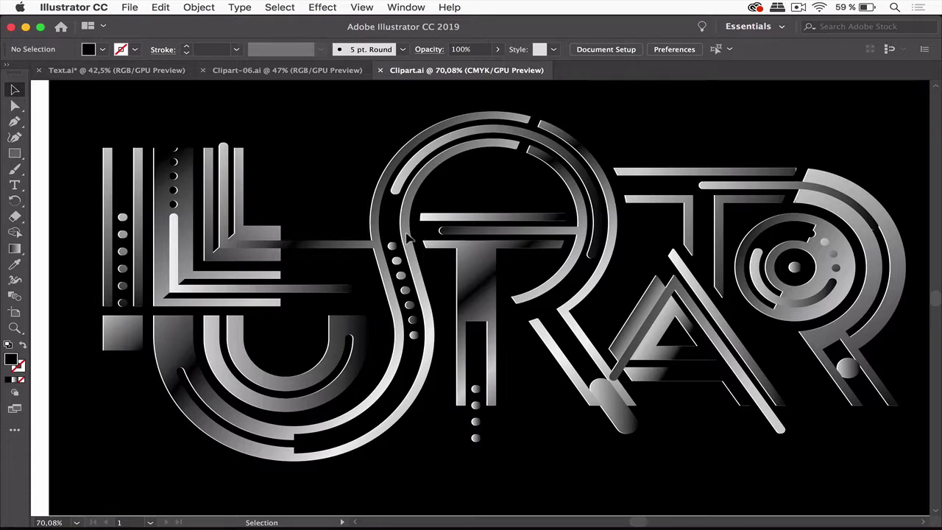
scroll(400, 249, down, 3)
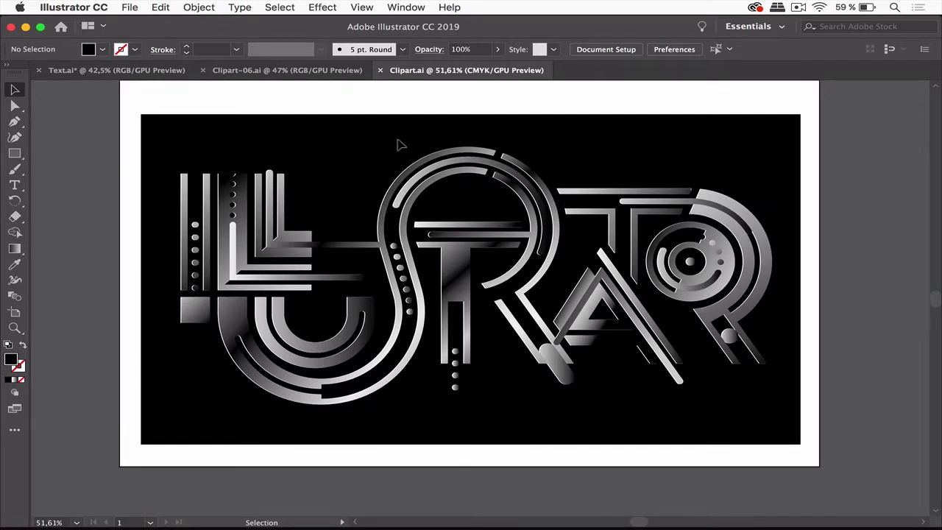
Open the Layers panel, expand Layer 1 and its group, and unlock the group
click(409, 8)
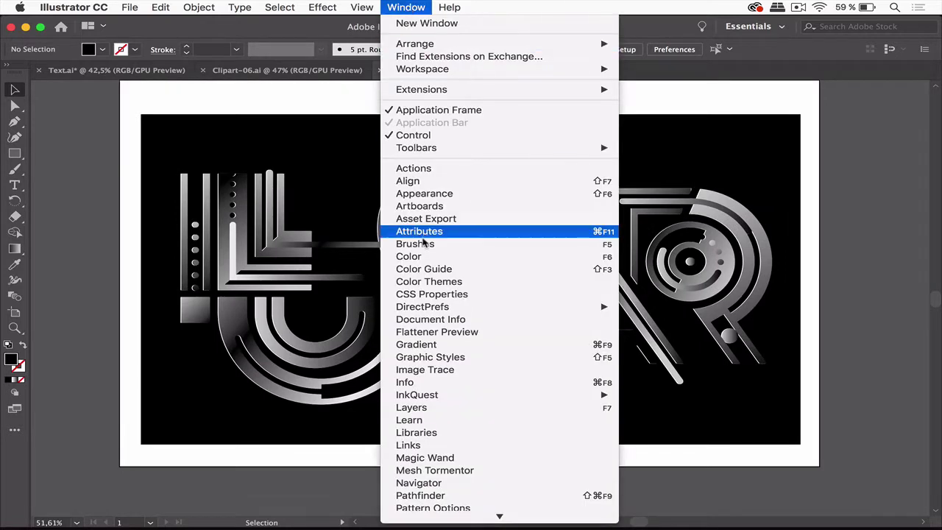
click(420, 410)
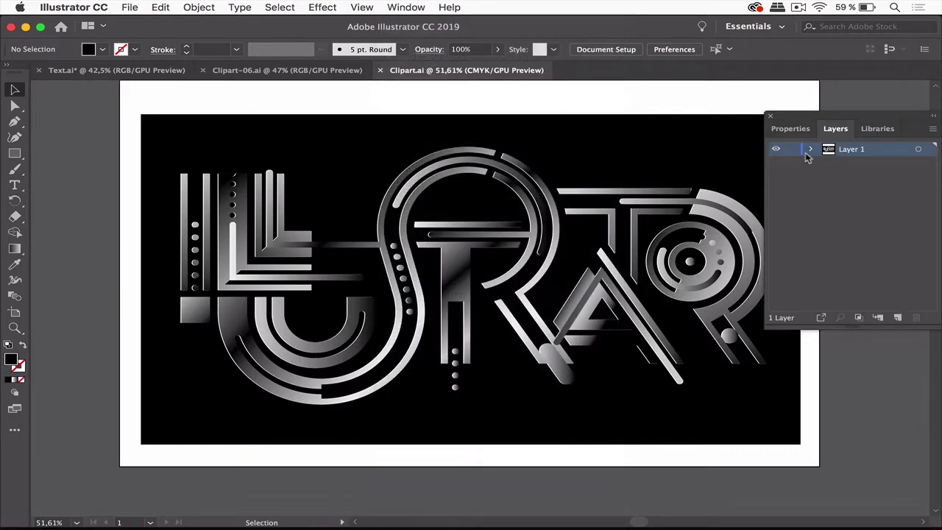
drag(838, 119, 701, 93)
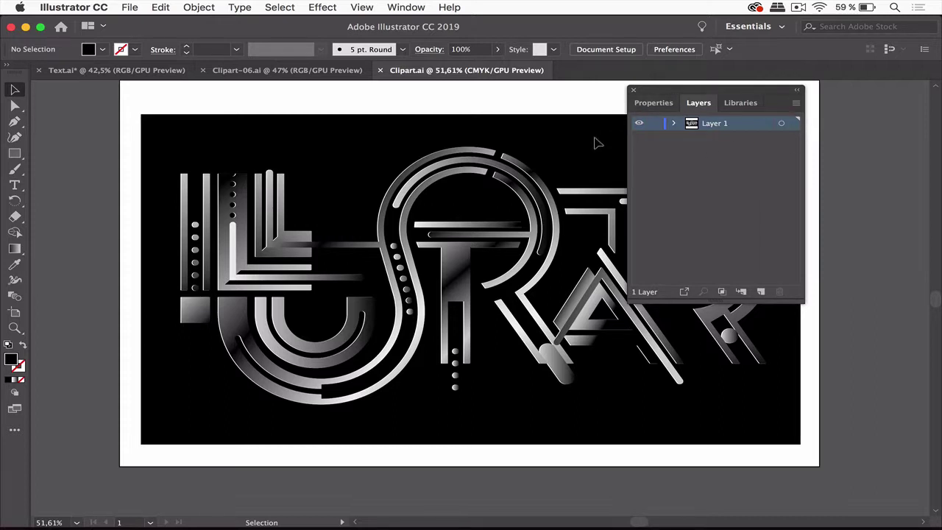
click(674, 124)
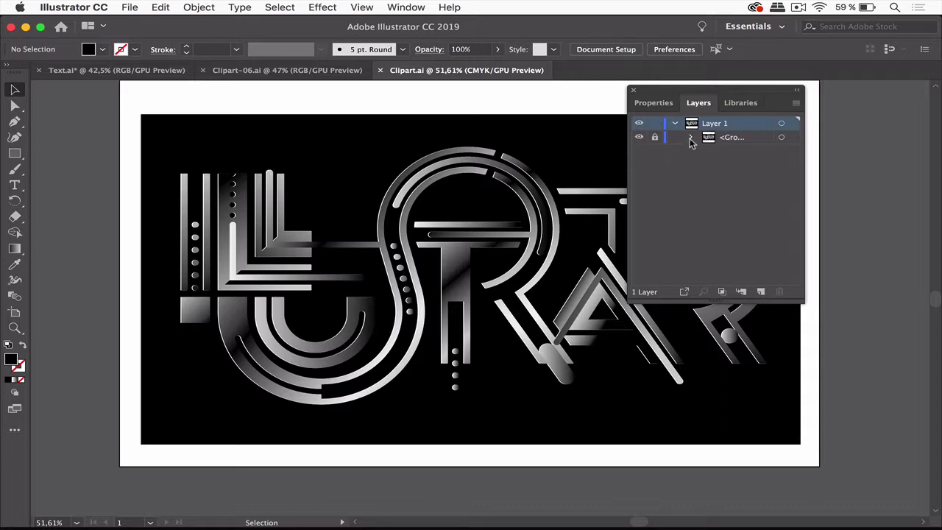
click(691, 138)
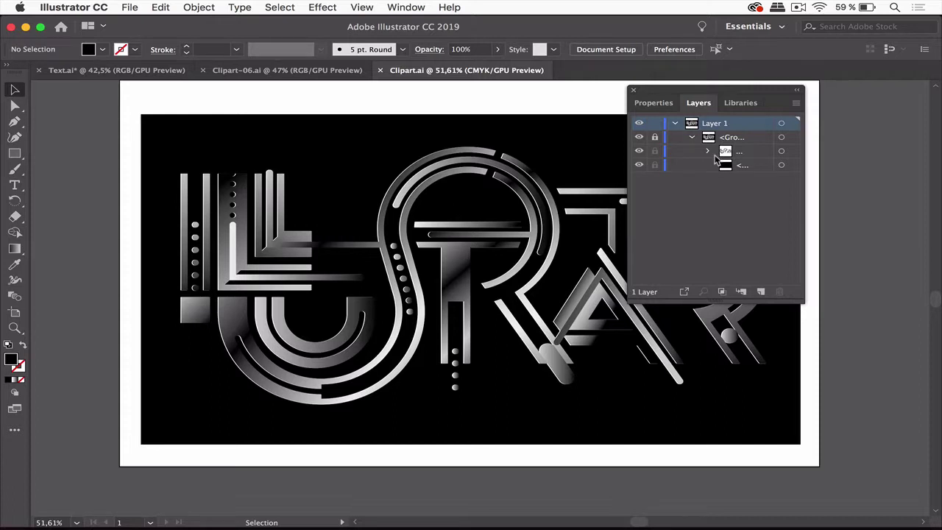
click(655, 139)
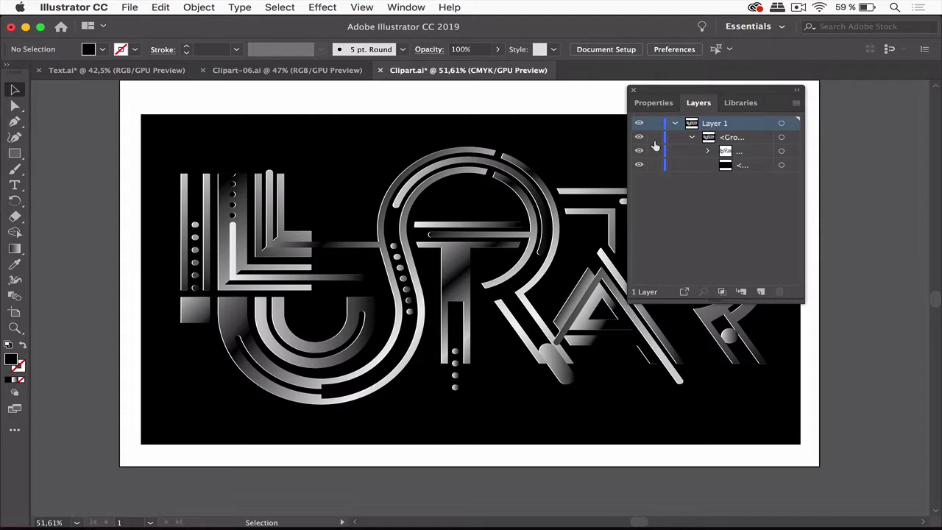
drag(666, 95, 841, 120)
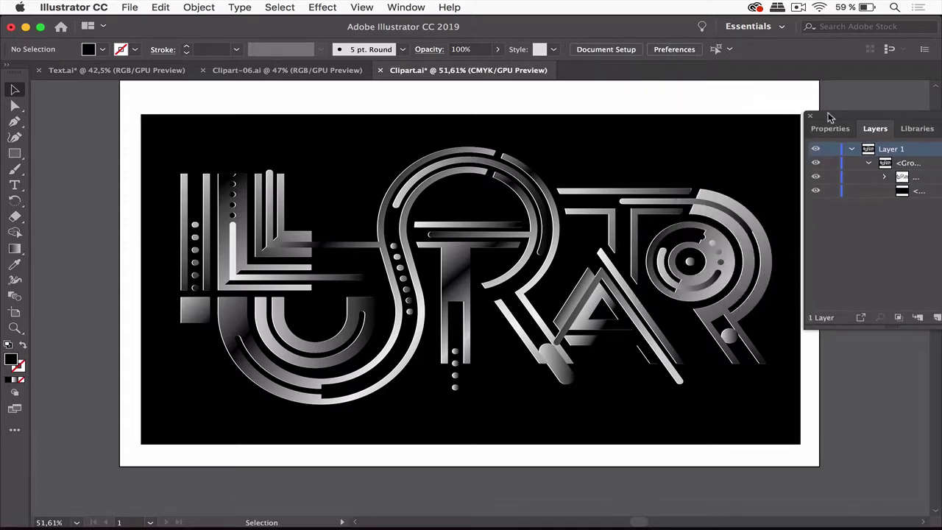
Select the whole lettering artwork group and try dragging it
click(443, 182)
mouse_move(451, 183)
mouse_down()
mouse_move(526, 179)
mouse_move(427, 126)
mouse_move(465, 162)
mouse_up()
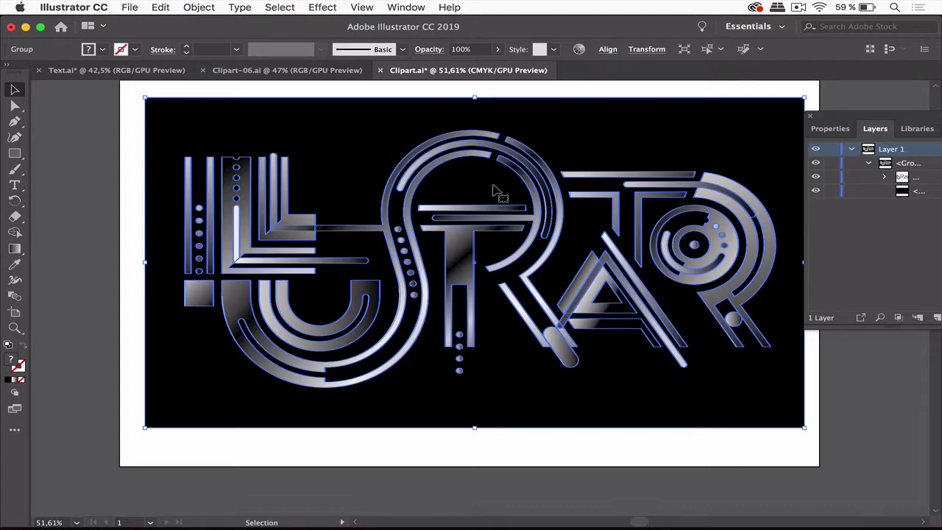
scroll(496, 193, right, 5)
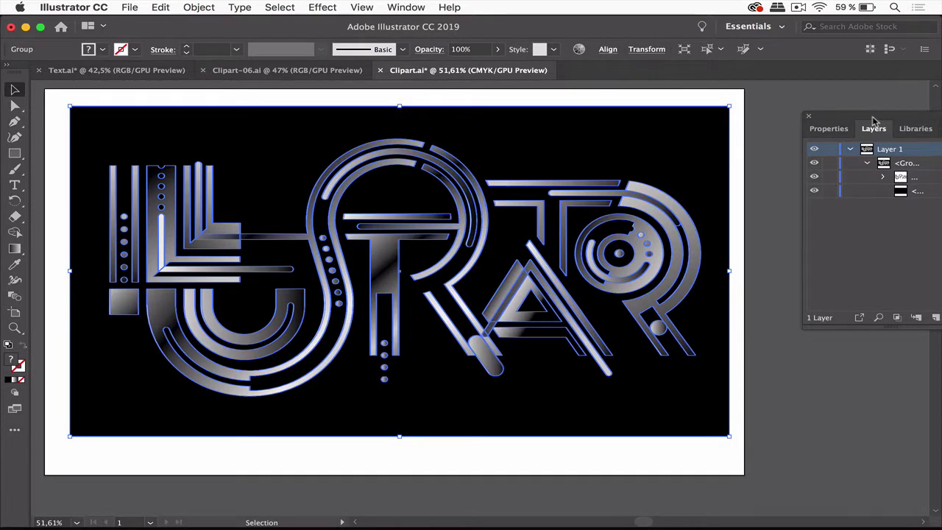
Float and widen the Layers panel, check the Properties tab, then return to Layers
drag(888, 119, 767, 101)
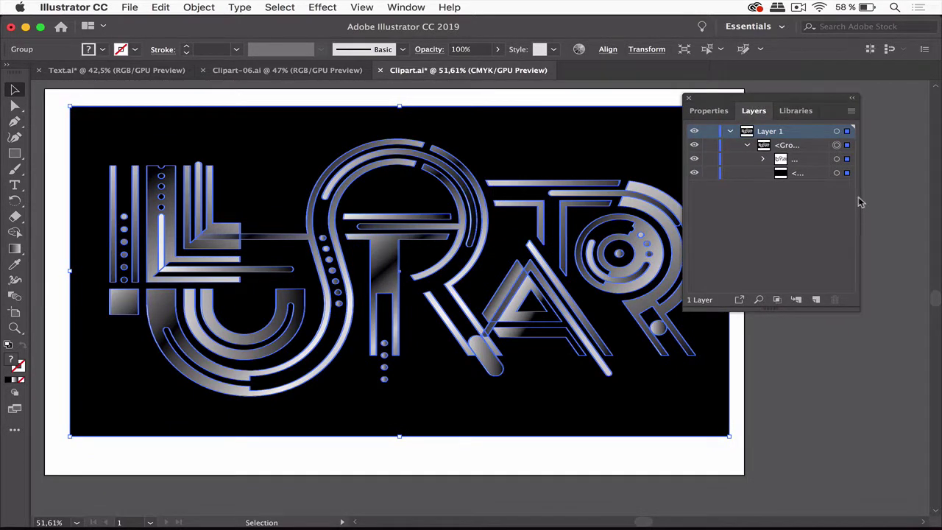
drag(860, 200, 925, 203)
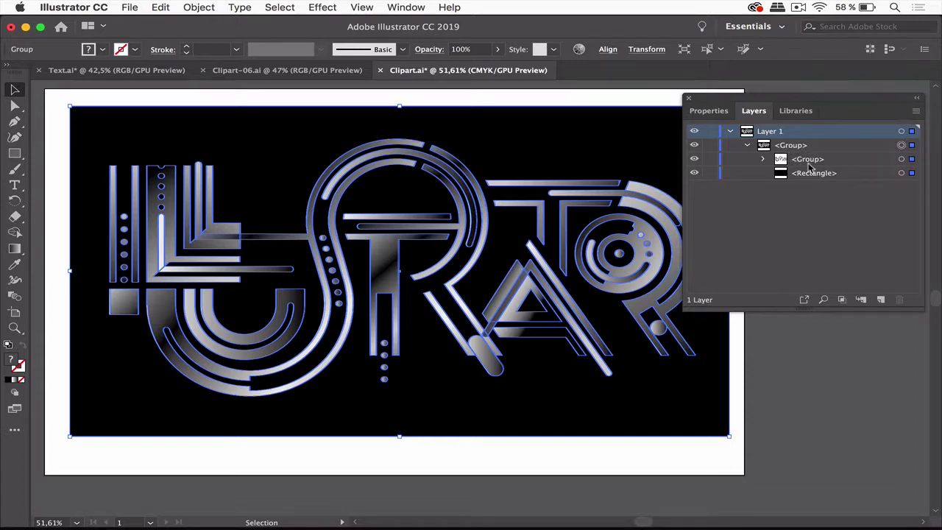
drag(777, 98, 836, 98)
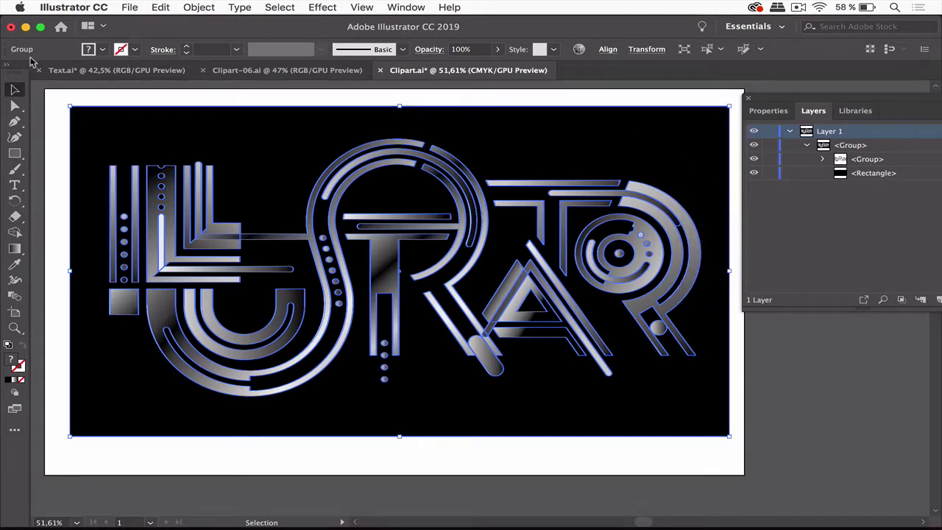
click(769, 112)
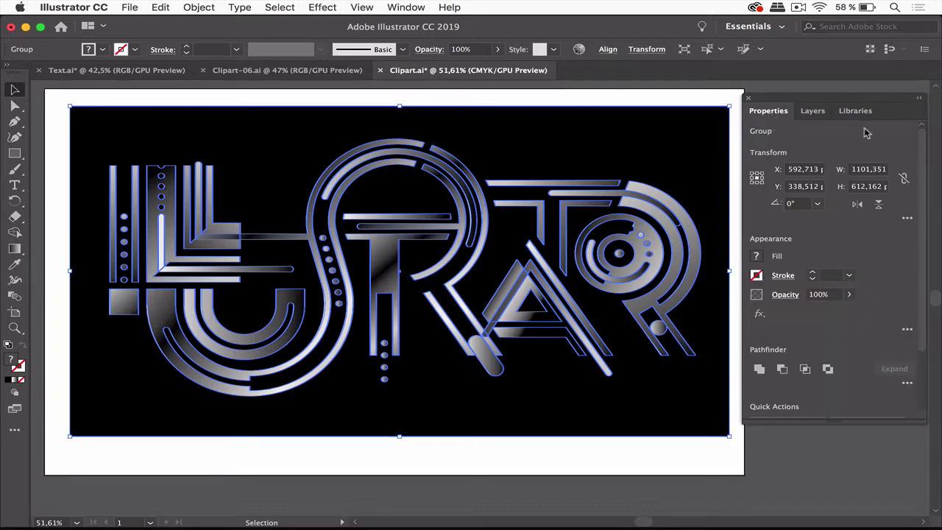
click(814, 112)
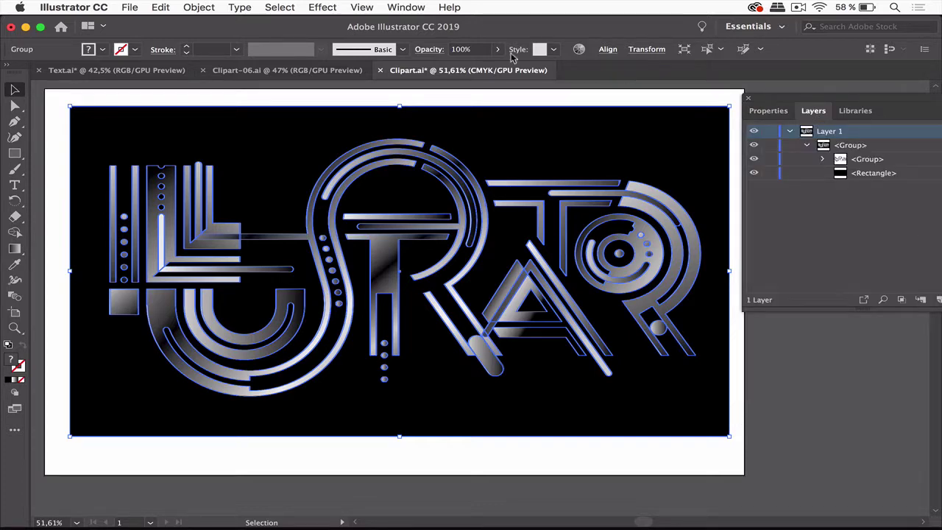
Ungroup the artwork and move the lettering group slightly lower on the black background
click(197, 8)
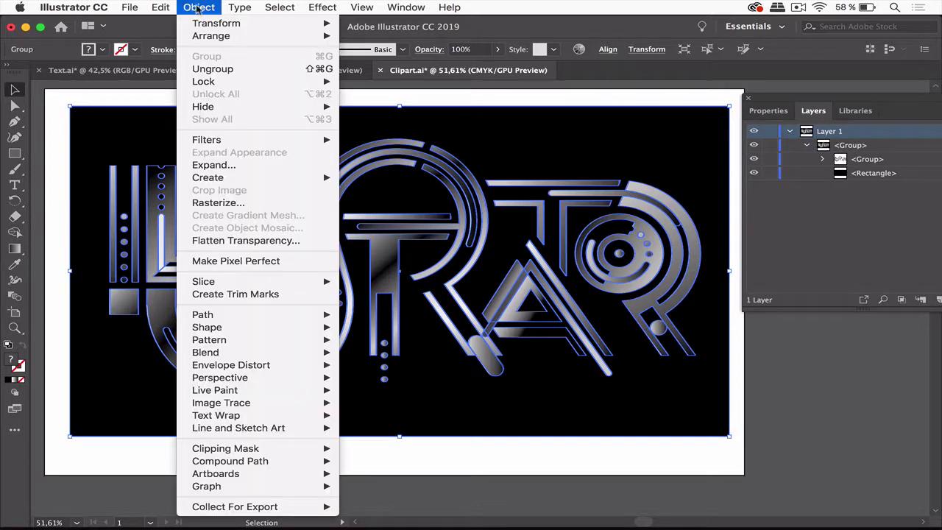
click(220, 69)
click(243, 105)
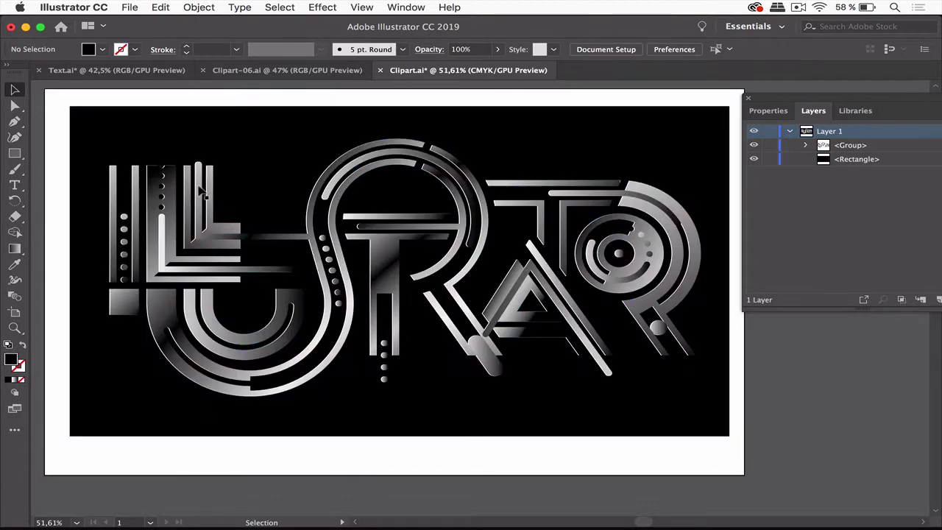
mouse_move(206, 196)
mouse_down()
mouse_move(213, 180)
mouse_move(212, 205)
mouse_up()
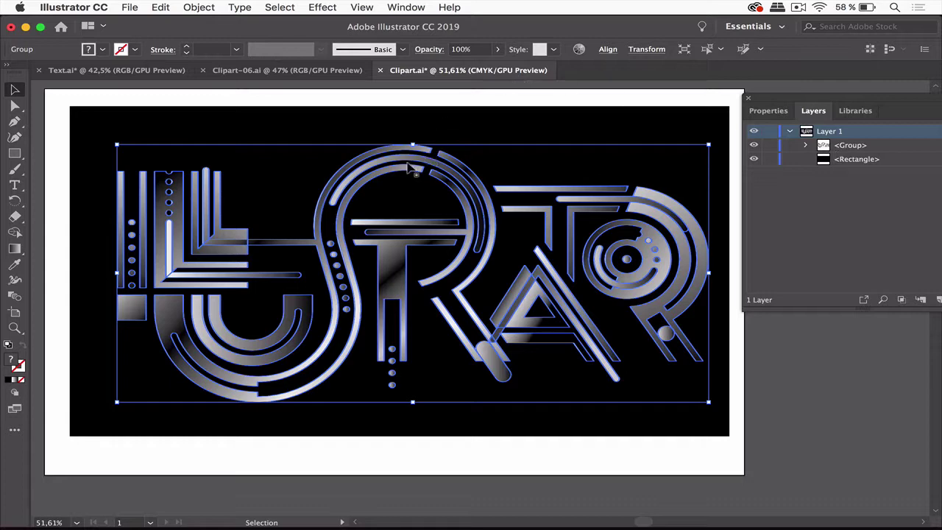
Isolate the lettering group, select an R path and a horizontal bar, then exit isolation
double_click(657, 220)
click(660, 222)
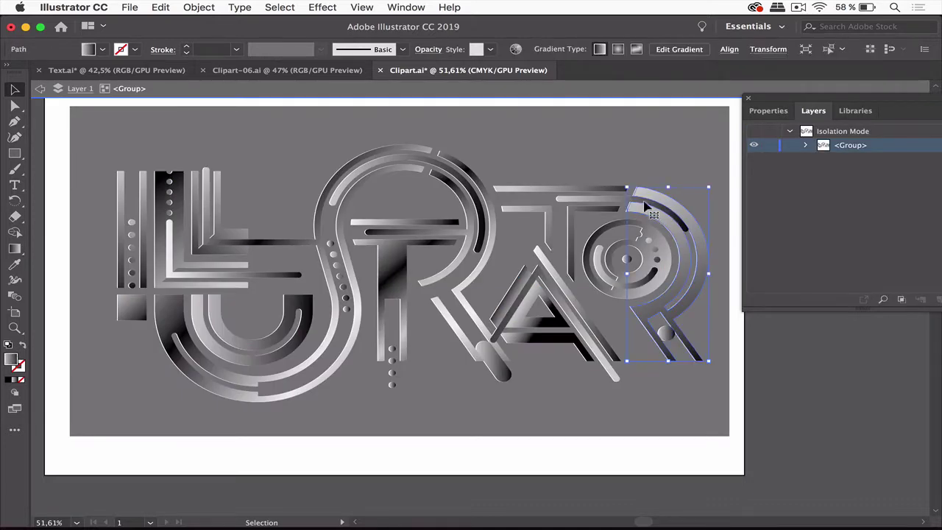
click(602, 201)
click(41, 90)
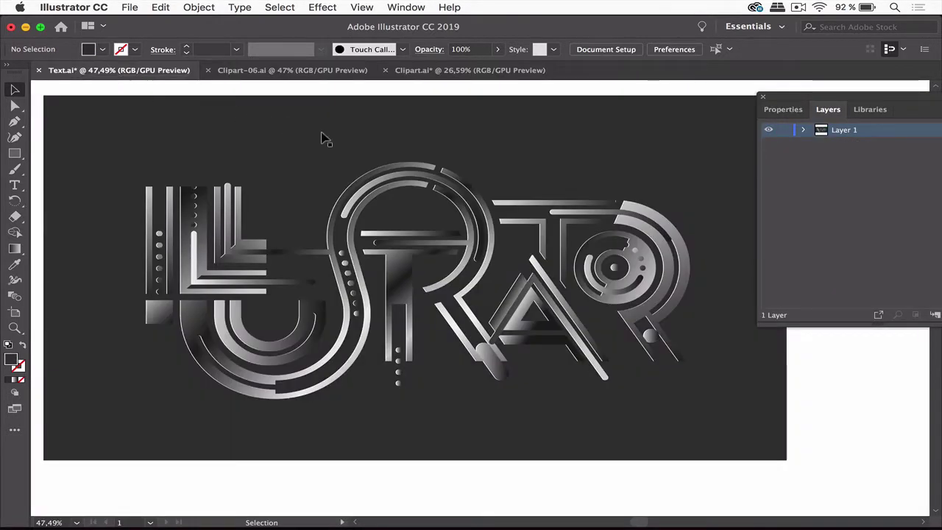
Select the Text.ai lettering image and show its Properties, revealing an embedded image
click(327, 148)
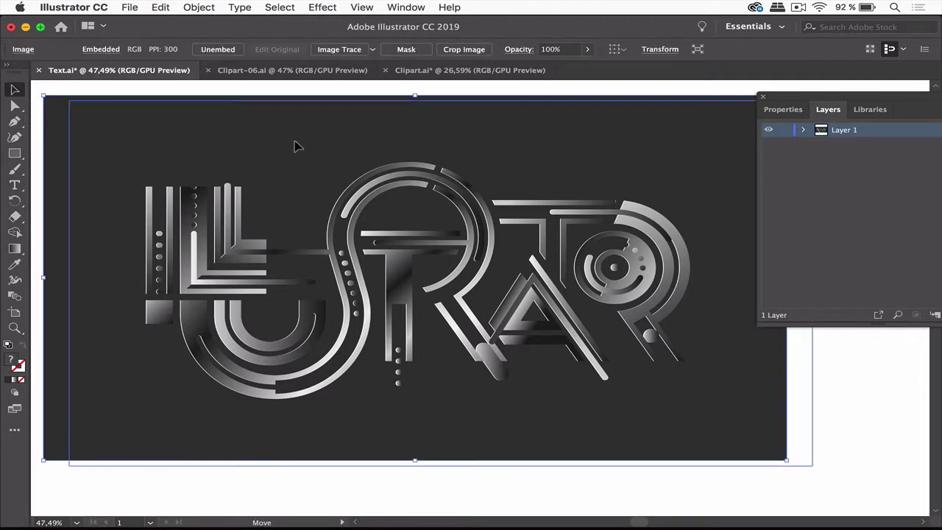
drag(317, 153, 356, 153)
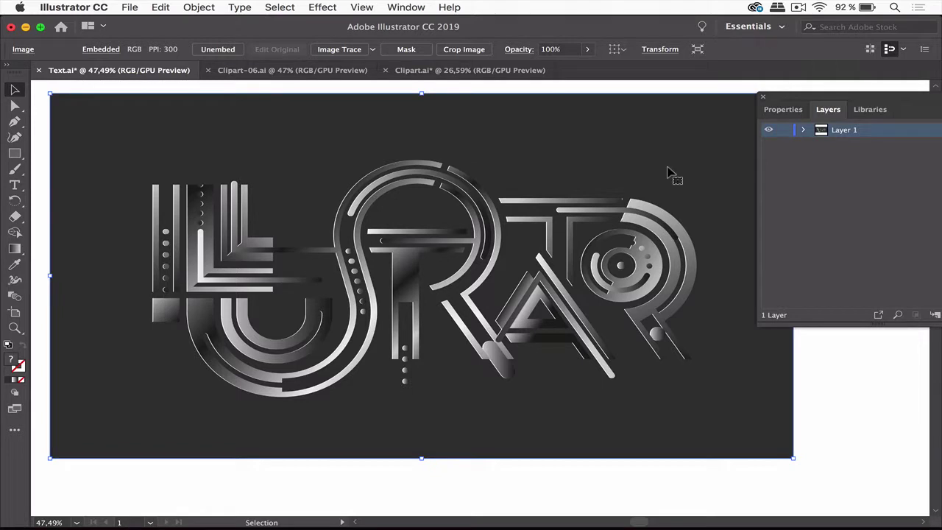
click(781, 110)
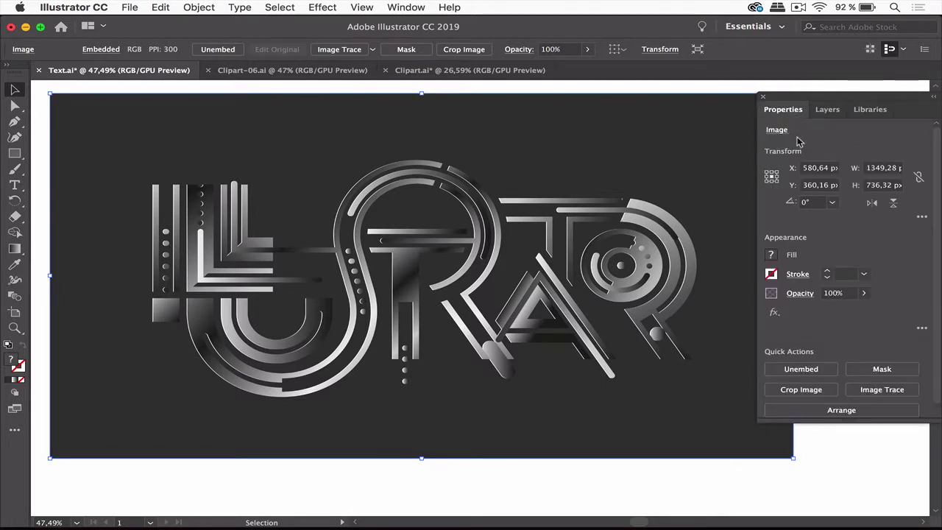
Expand Text.ai's Layer 1 to reveal its single <Image>, select it, then deselect
click(828, 110)
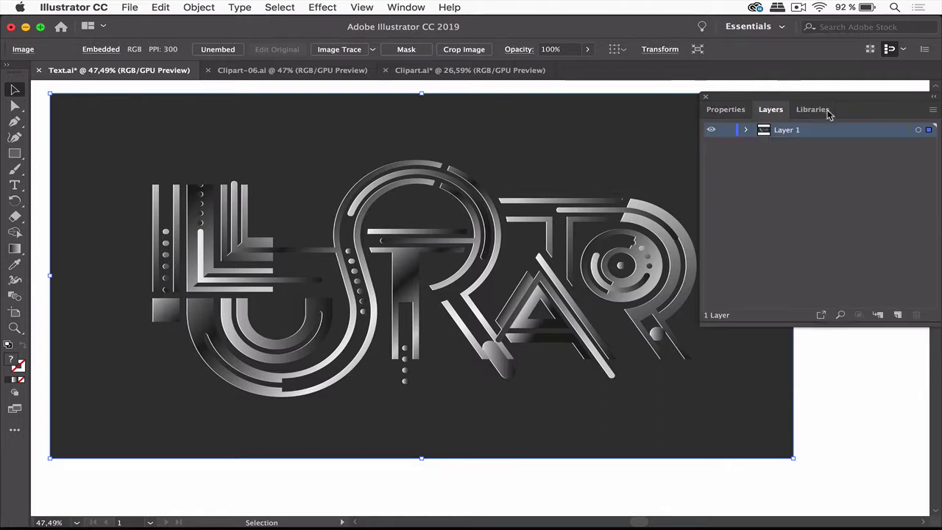
click(746, 132)
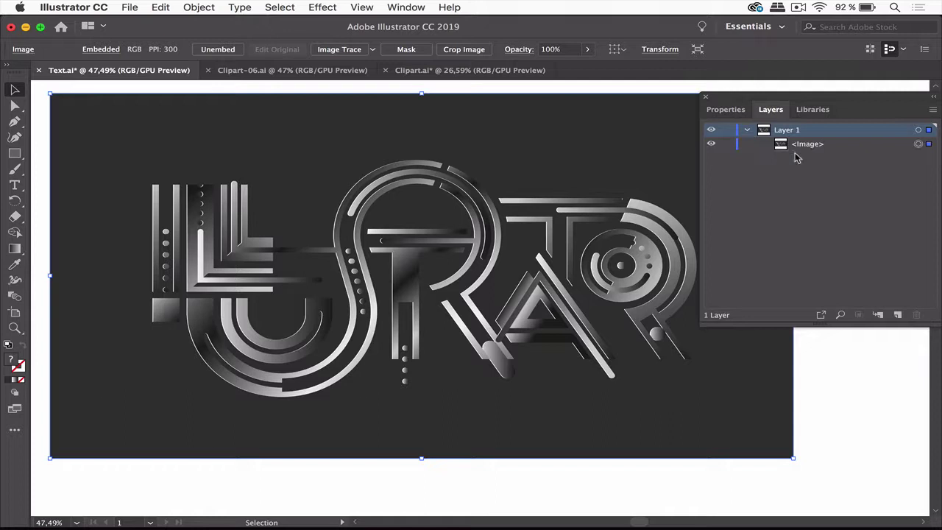
click(843, 151)
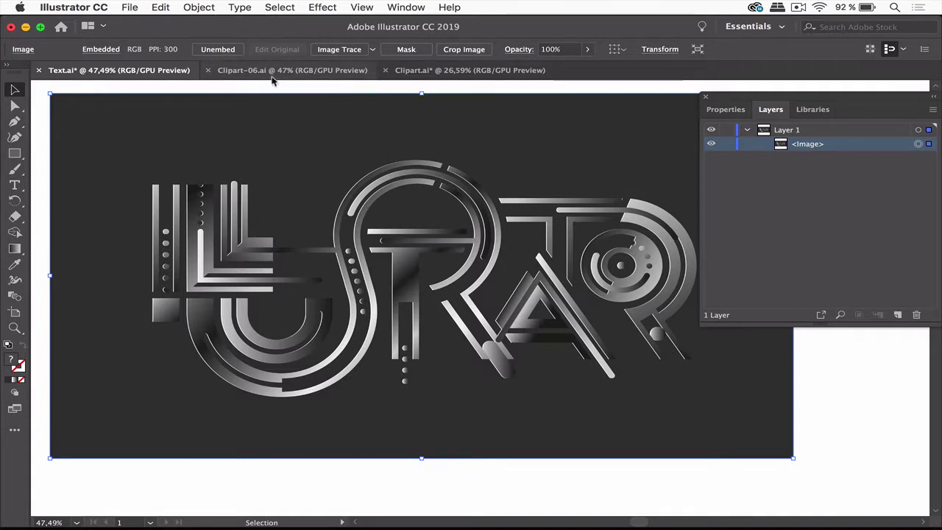
click(285, 90)
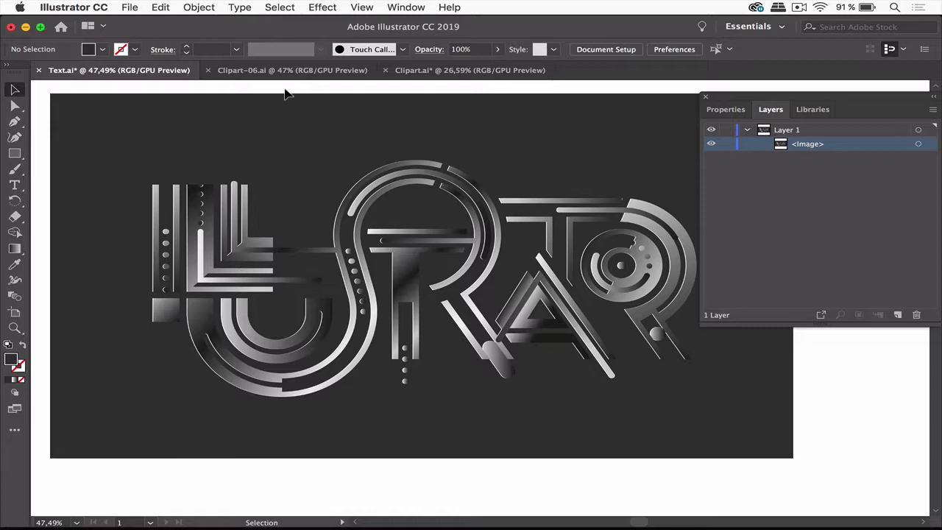
Switch Text.ai to Outline view from the View menu
click(362, 6)
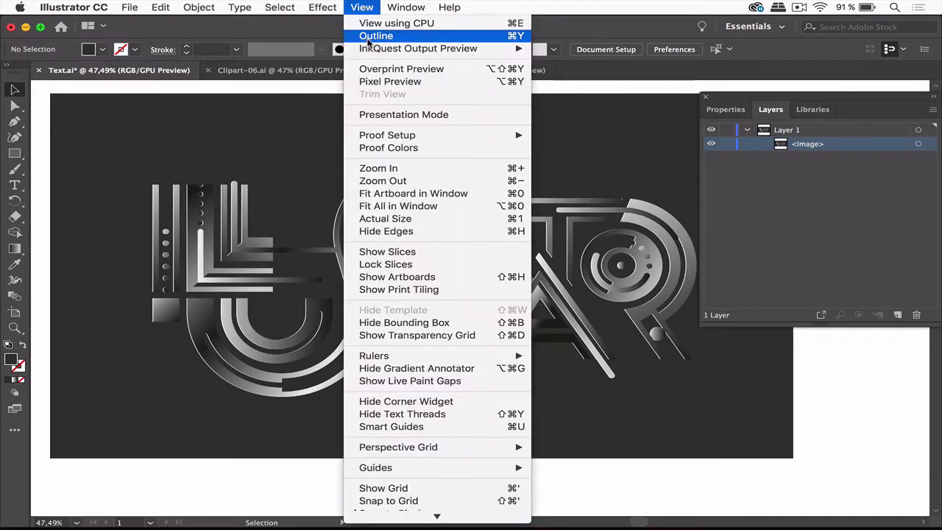
click(369, 36)
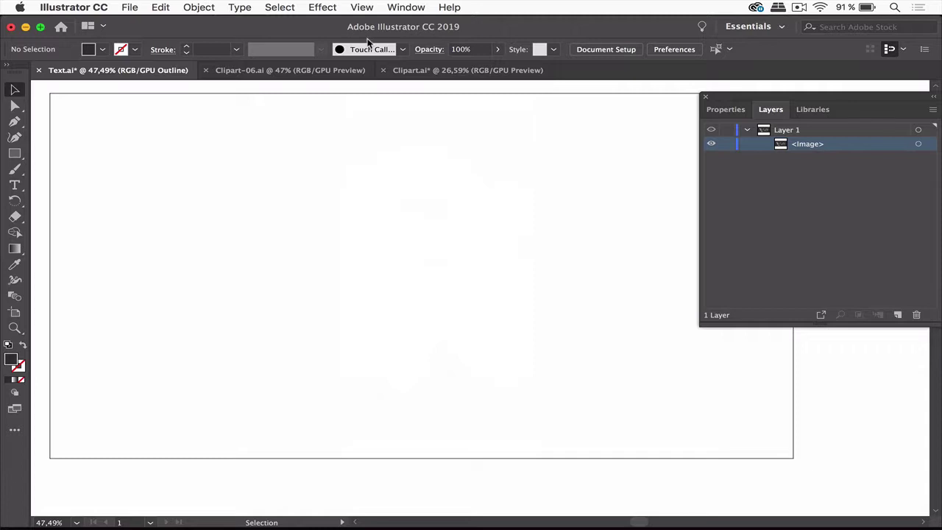
Switch to Clipart-06.ai and zoom out to see the whole artboard
click(305, 73)
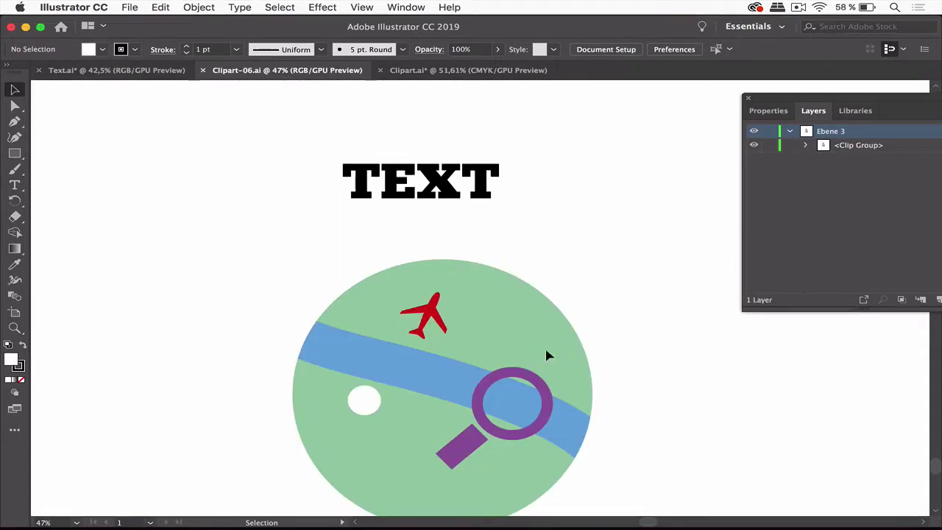
scroll(525, 366, down, 3)
scroll(526, 366, right, 2)
key(super+minus)
key(super+minus)
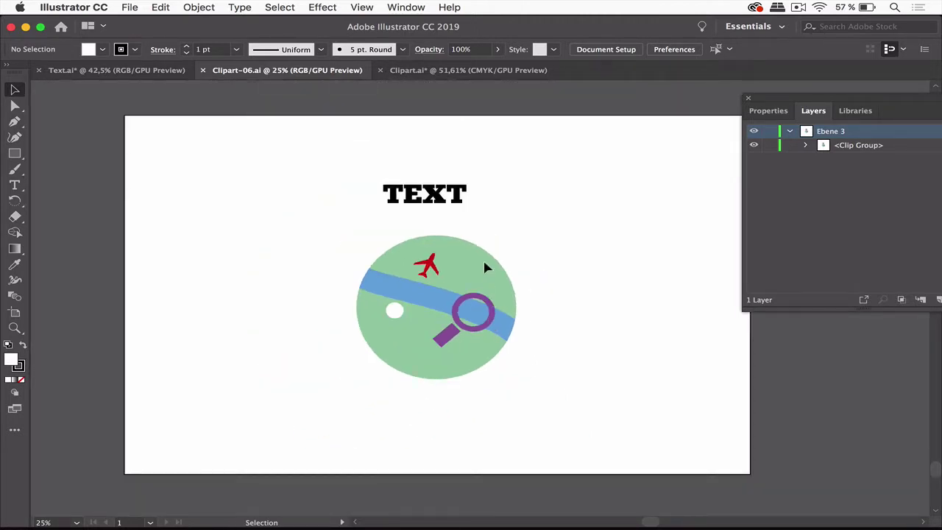
scroll(484, 267, right, 2)
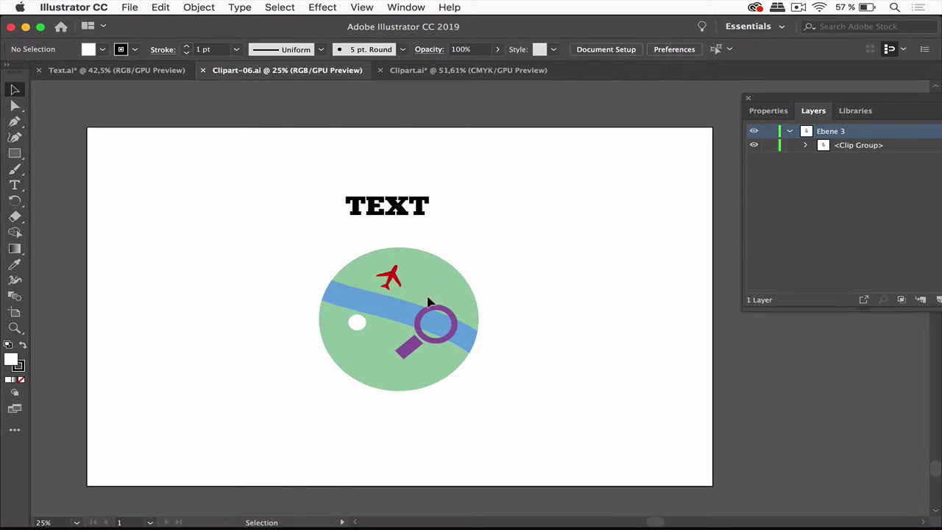
Select and nudge the TEXT and globe clip group, then toggle Direct Selection and Selection tools
click(432, 325)
key(super+shift+a)
drag(426, 213, 434, 208)
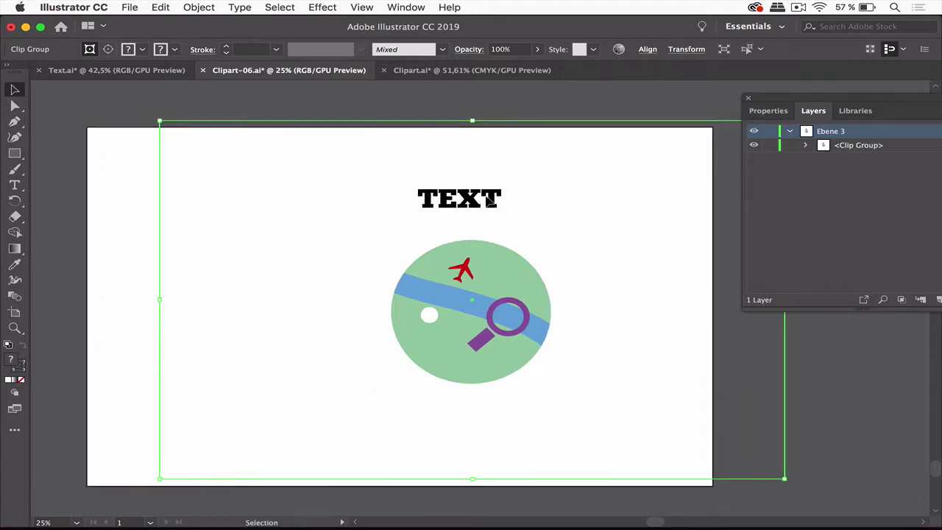
drag(434, 208, 424, 200)
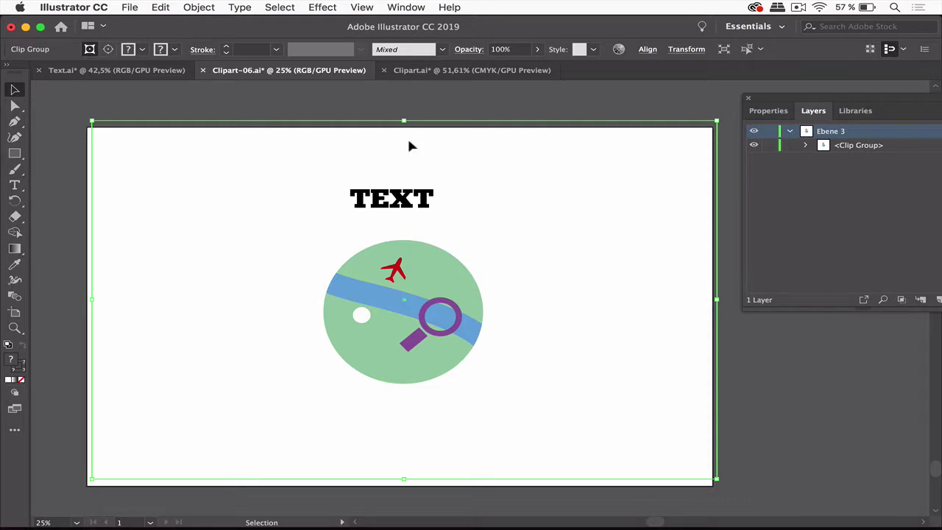
key(a)
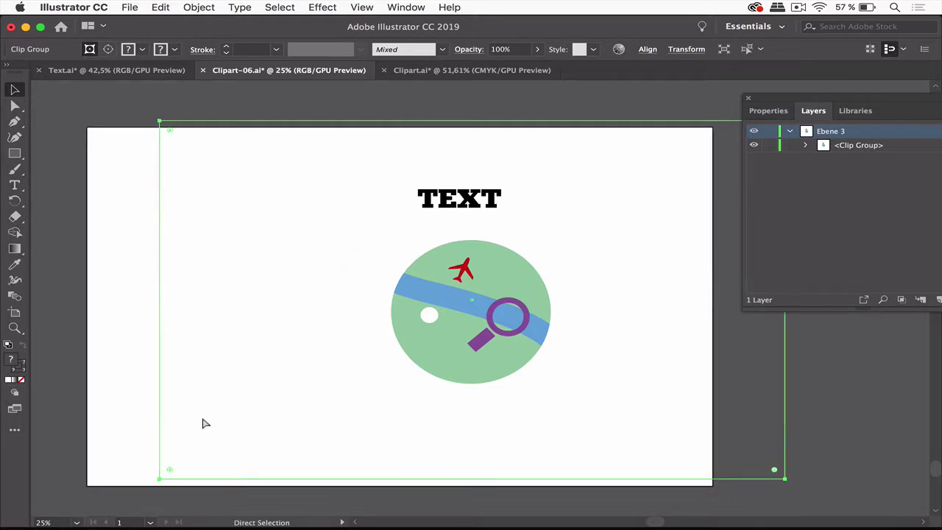
key(v)
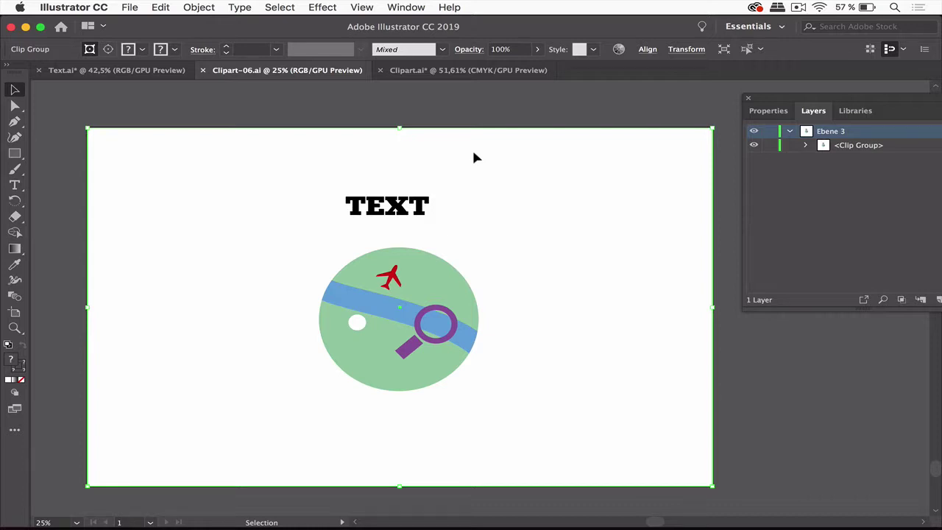
Float the Layers panel and expand the outer and nested <Clip Group> entries
drag(823, 101, 688, 104)
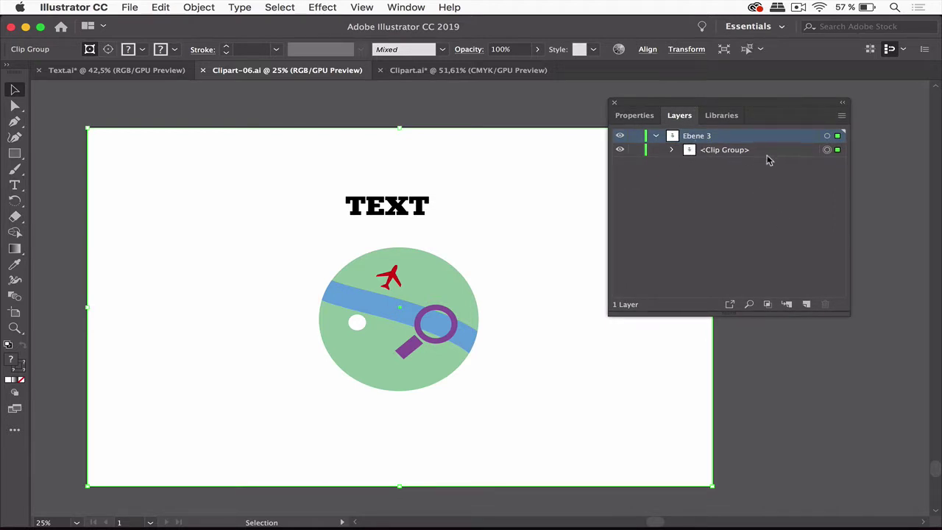
click(673, 150)
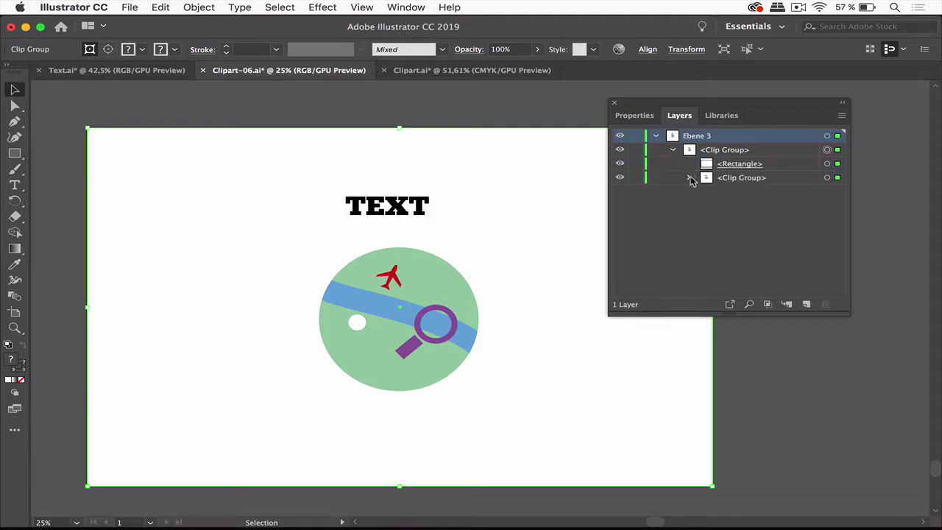
click(690, 178)
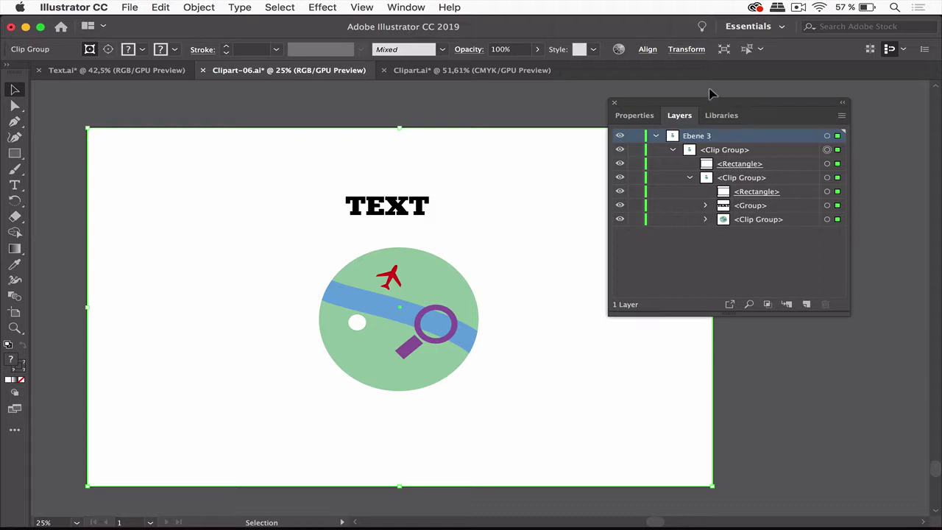
drag(700, 101, 762, 95)
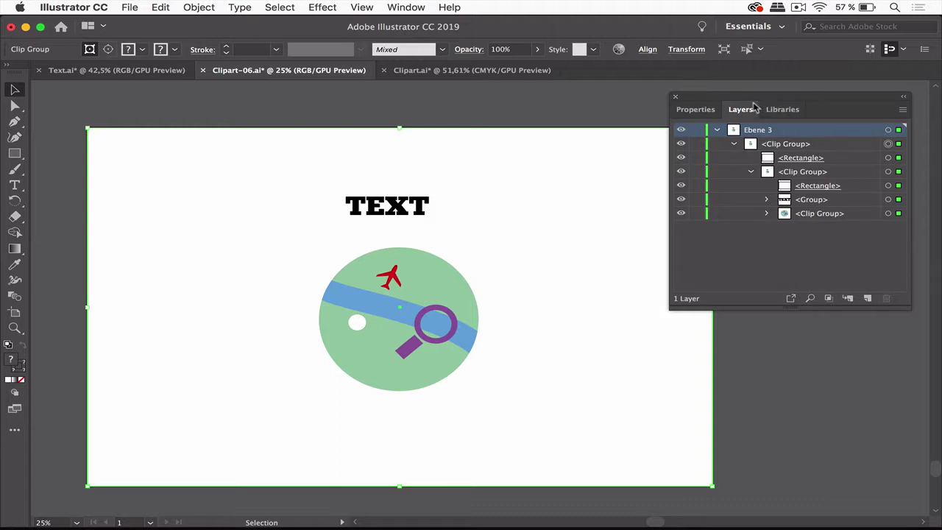
Release the first clipping mask and delete the empty top rectangle
click(199, 7)
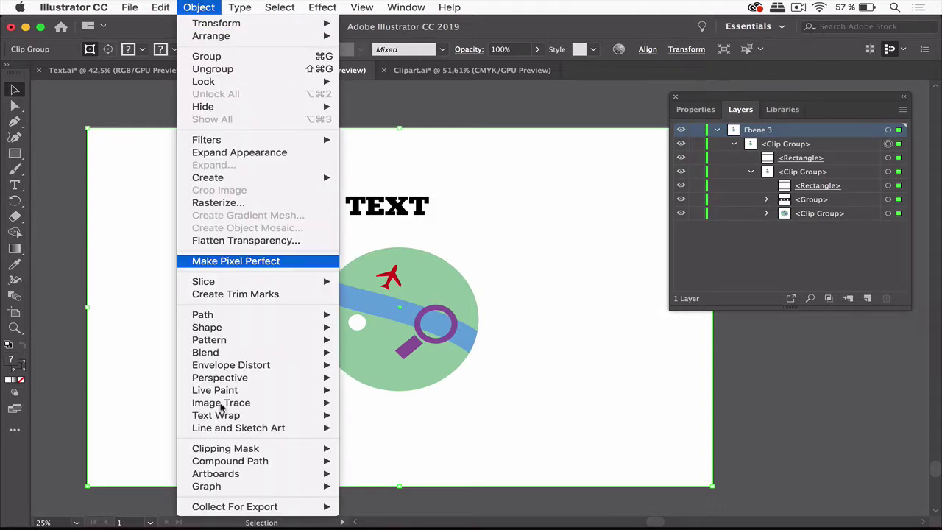
mouse_move(225, 449)
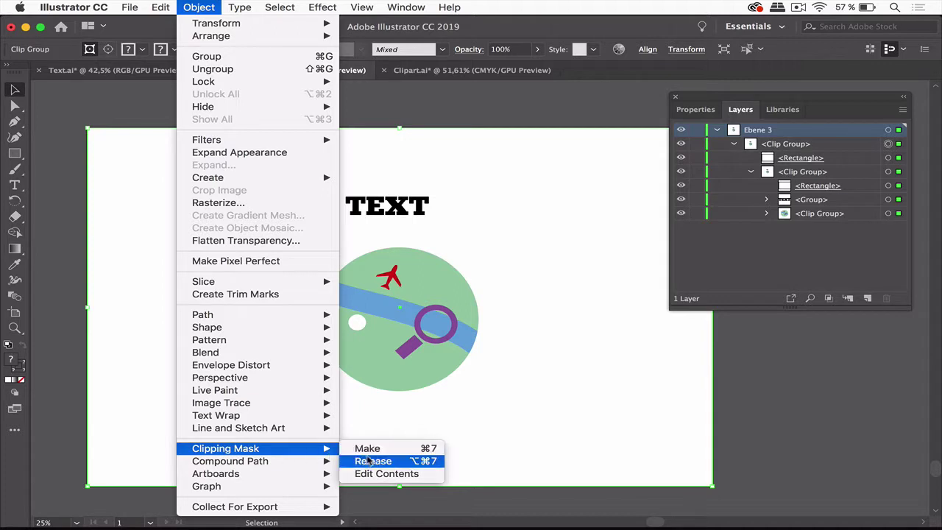
click(371, 460)
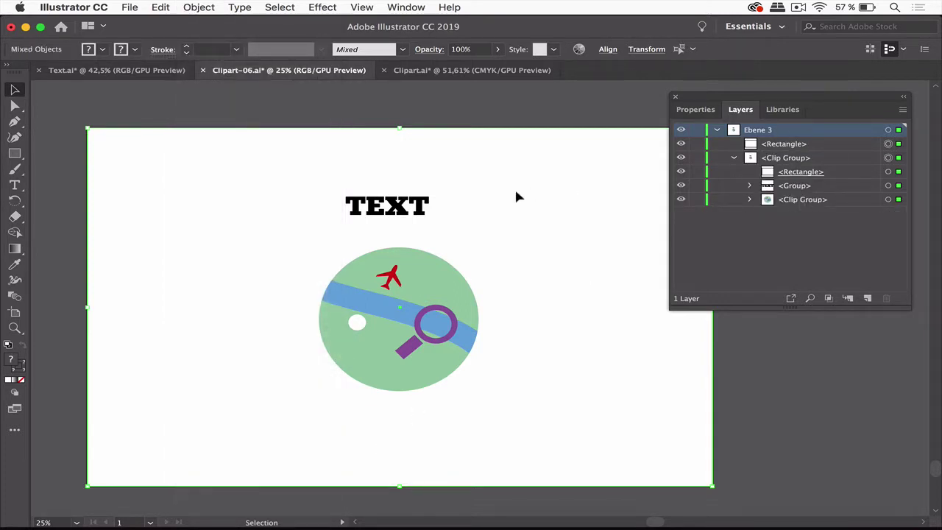
click(474, 105)
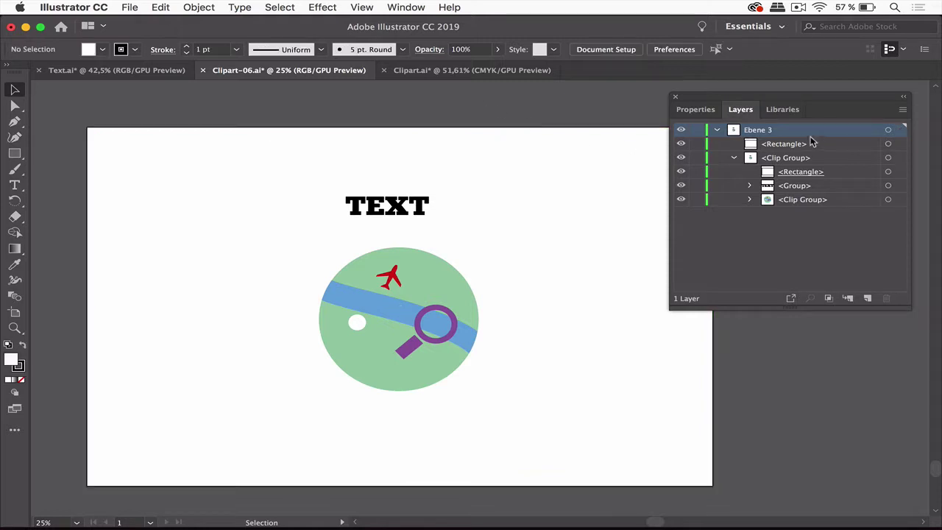
click(891, 145)
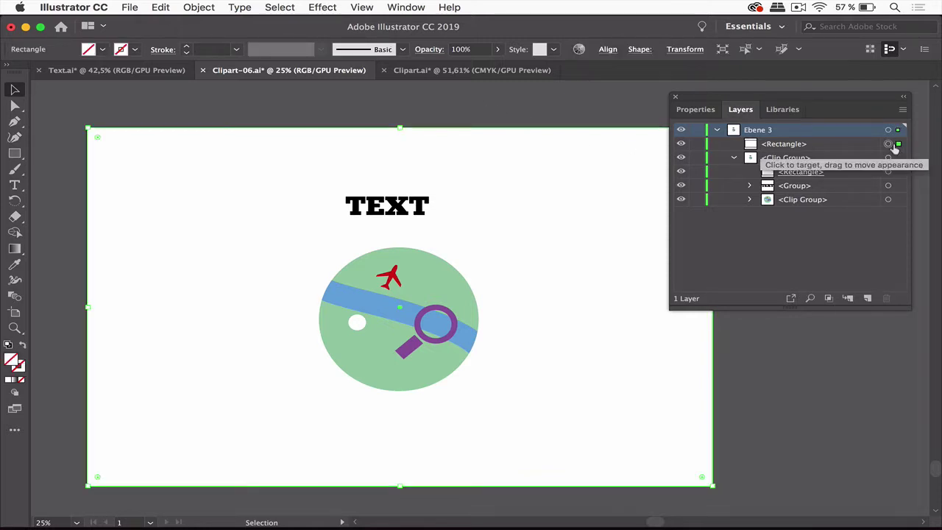
click(525, 105)
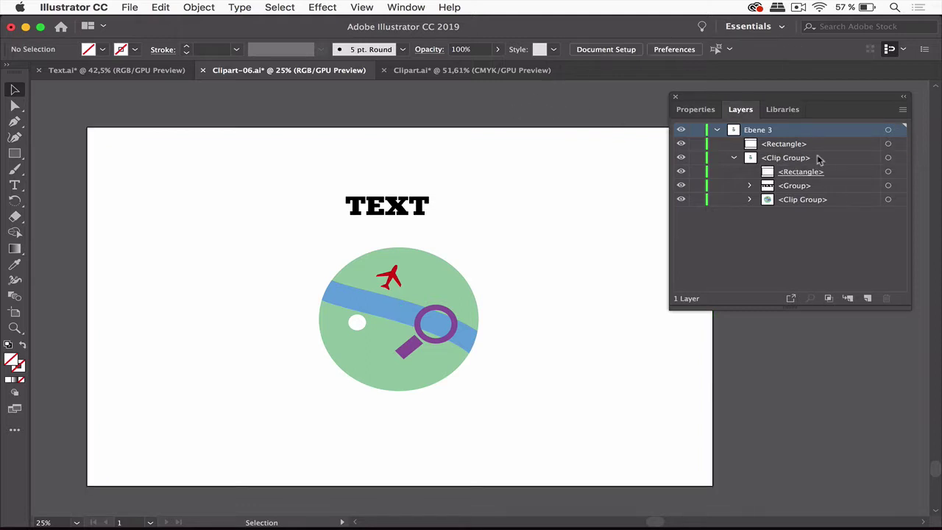
click(900, 147)
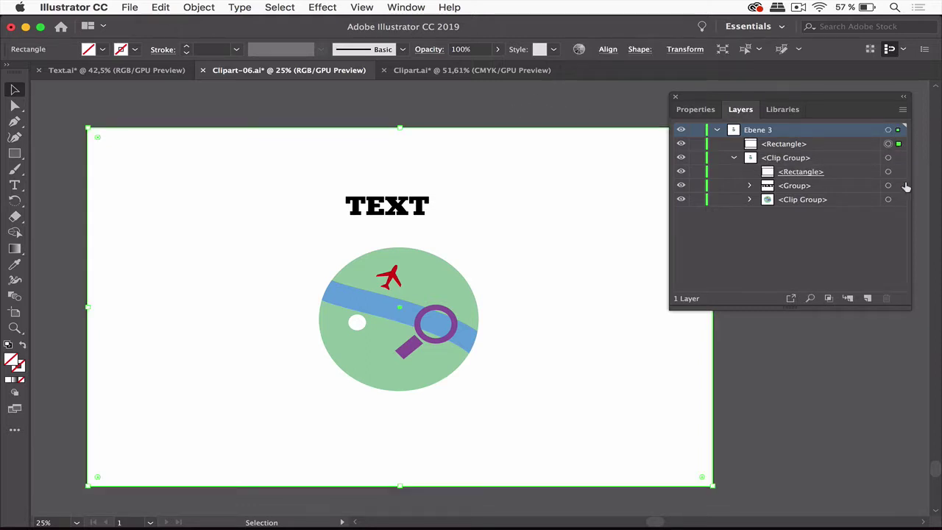
key(Delete)
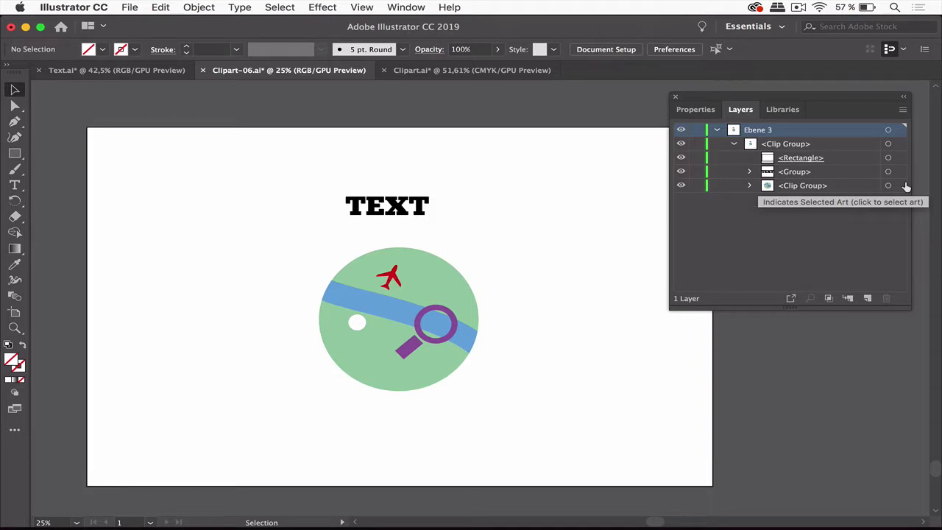
Release the remaining outer clip group's mask and delete its freed empty rectangle
click(404, 209)
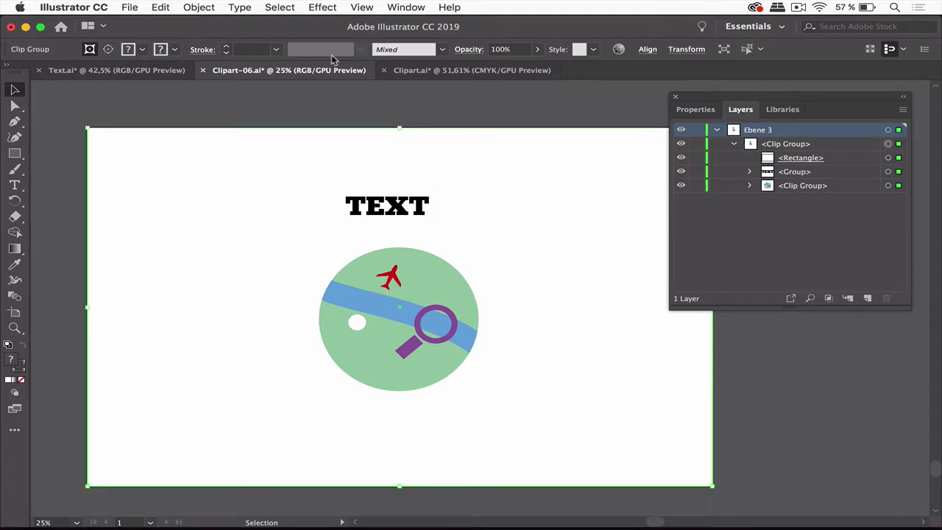
click(206, 6)
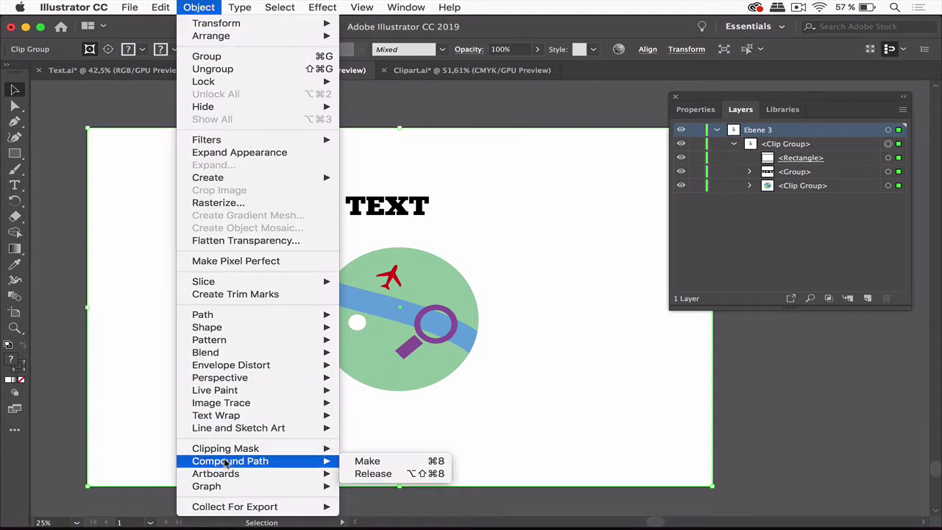
mouse_move(226, 449)
click(379, 461)
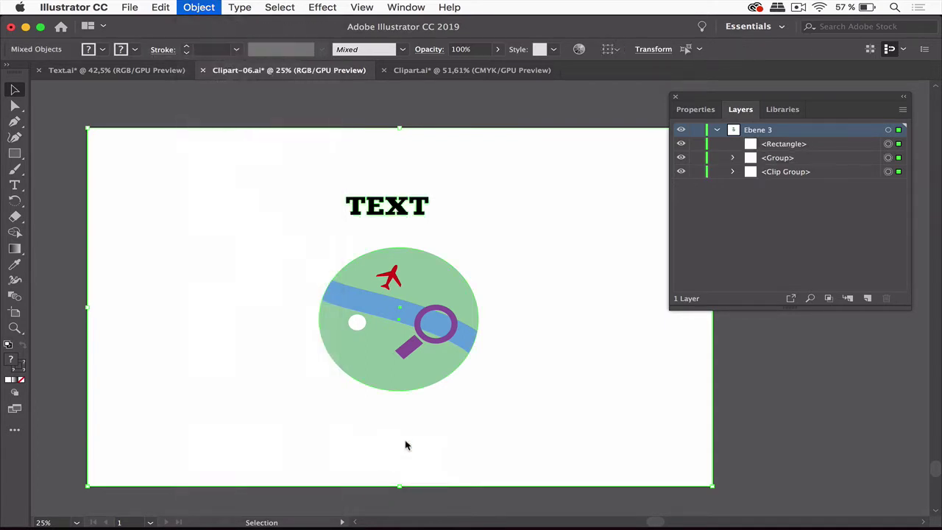
click(560, 113)
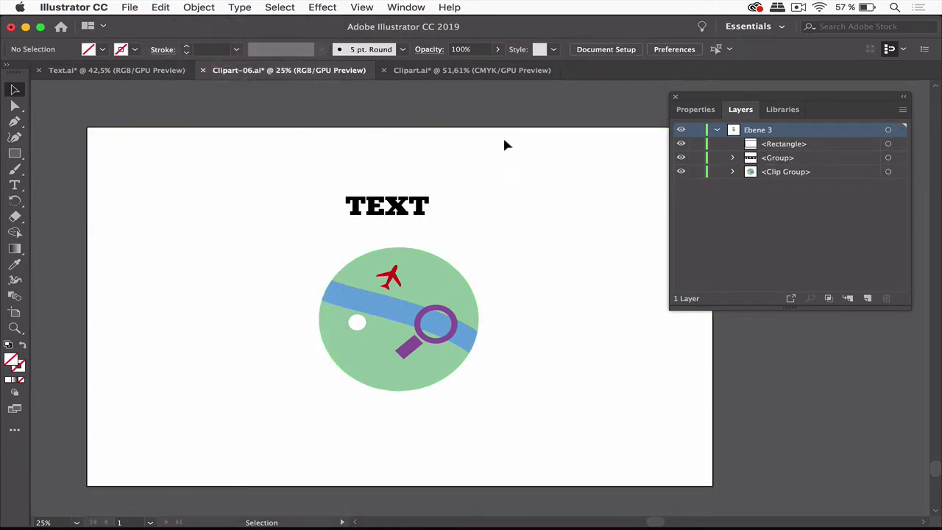
click(901, 144)
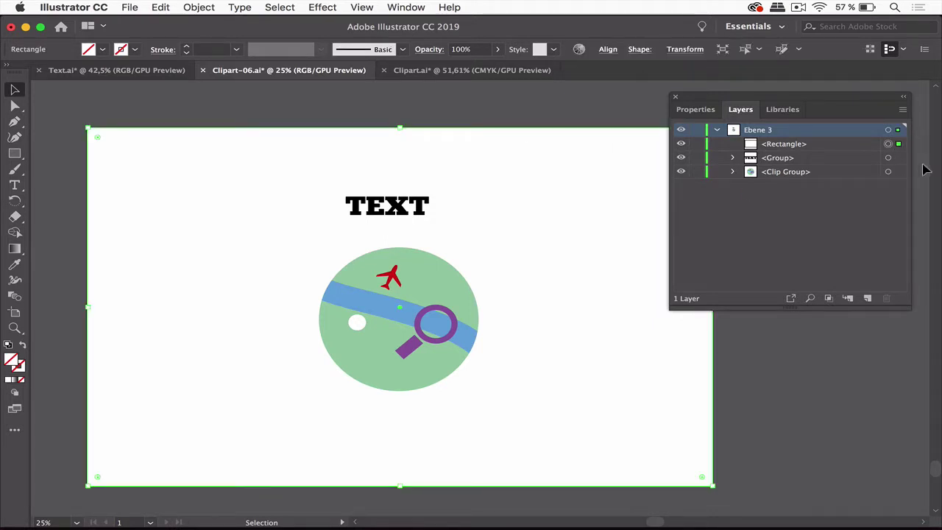
key(Delete)
click(399, 209)
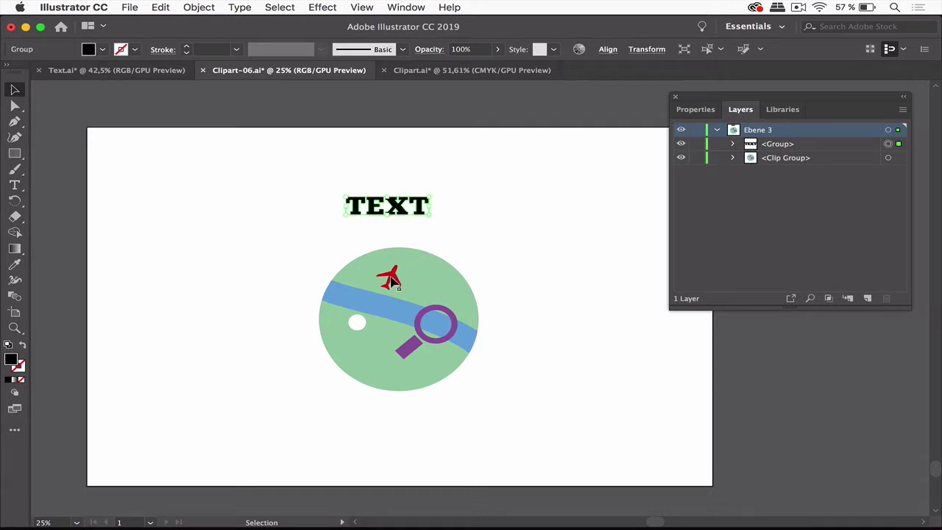
key(ctrl+shift+a)
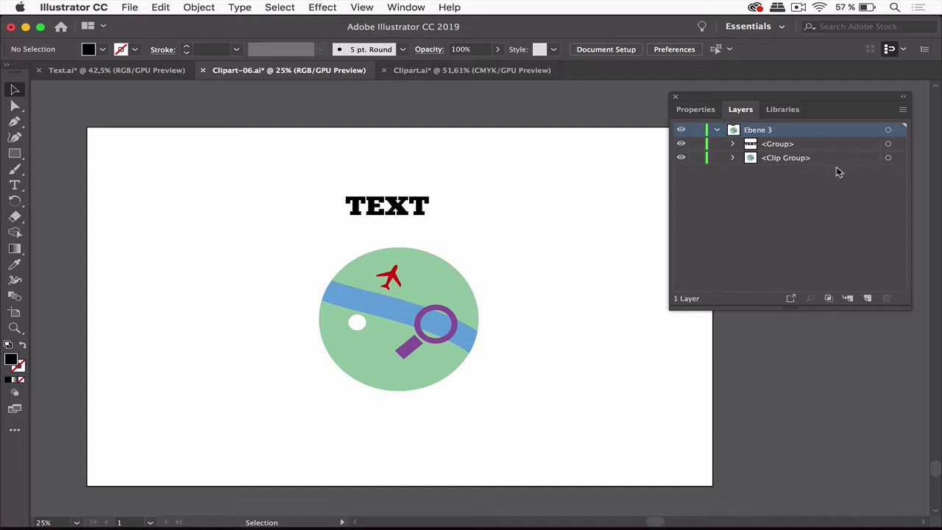
click(458, 275)
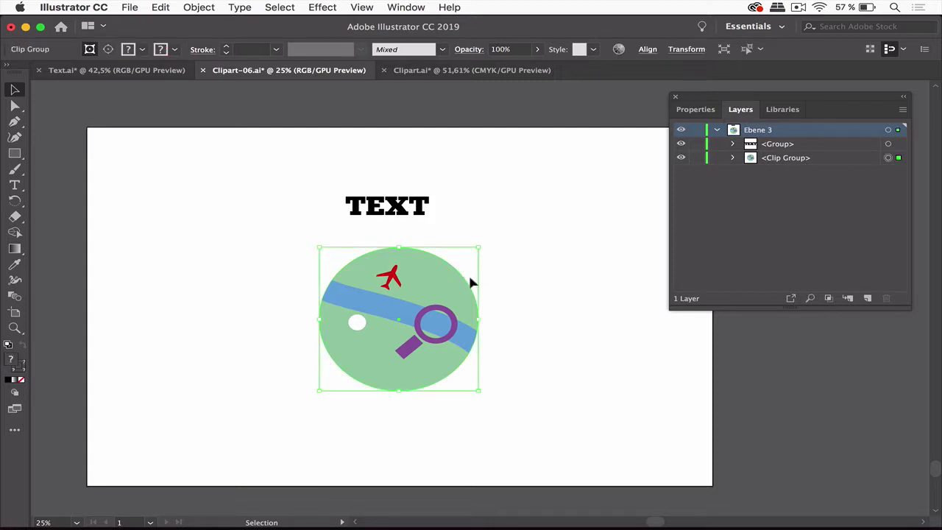
click(516, 324)
click(455, 335)
click(199, 8)
mouse_move(225, 448)
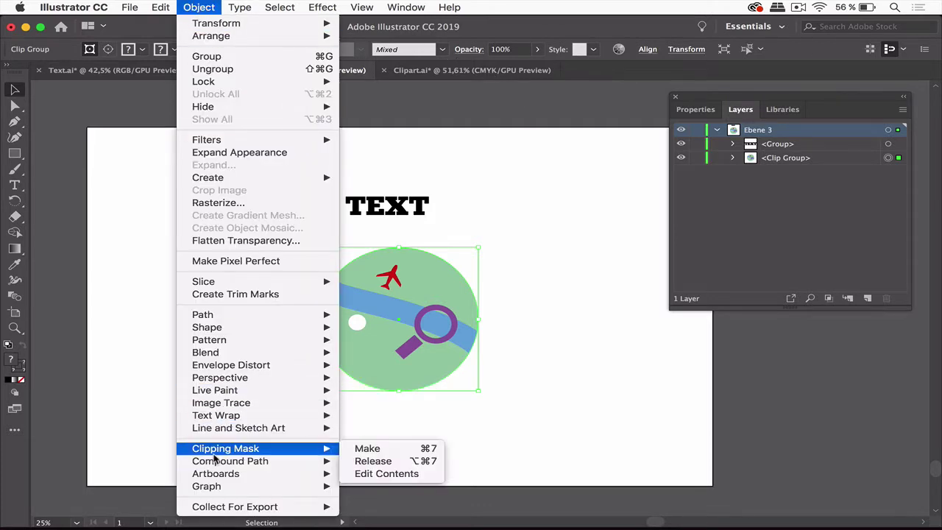
click(376, 464)
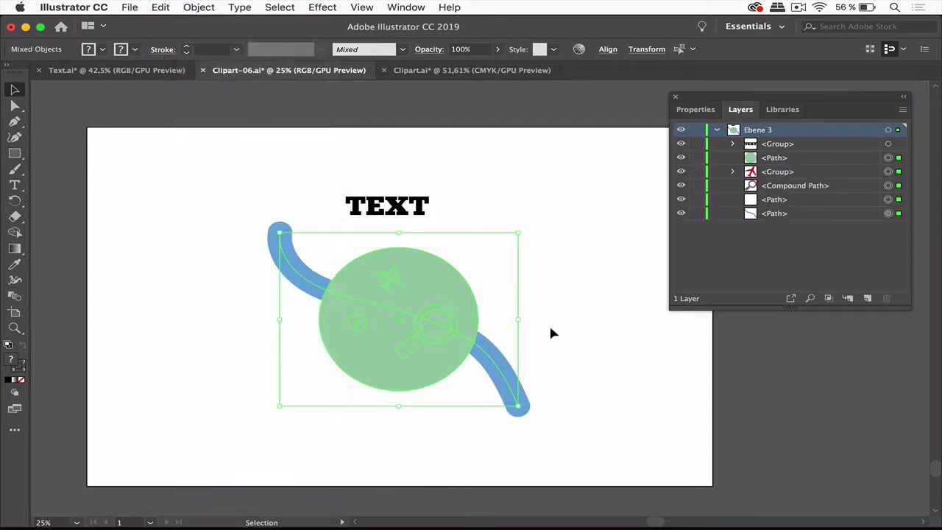
click(570, 317)
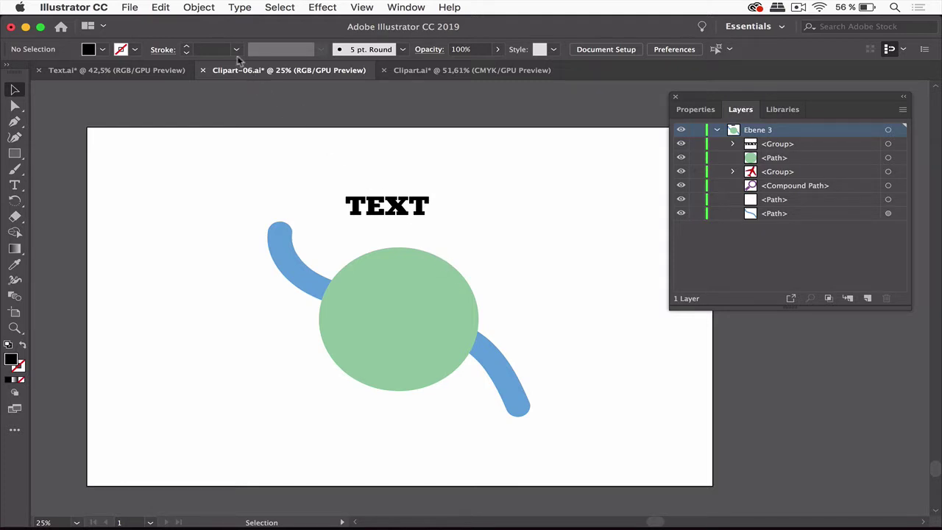
click(160, 8)
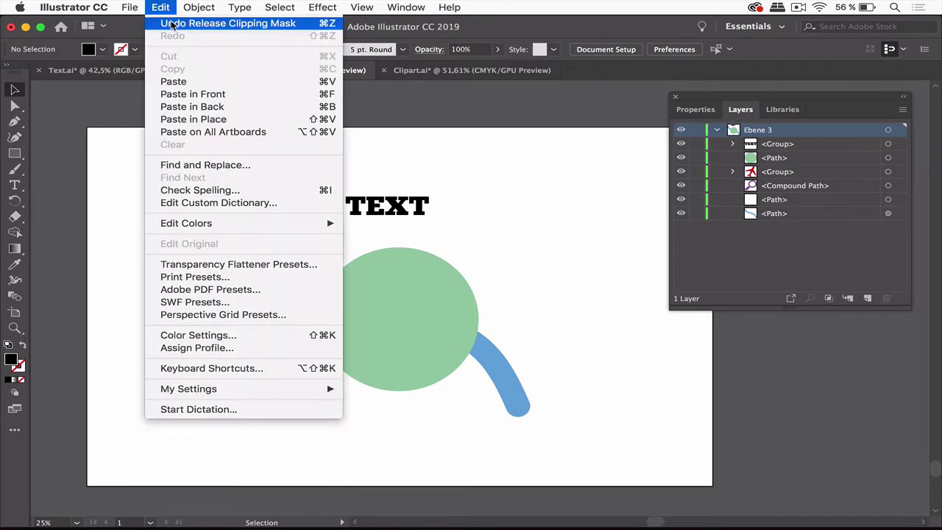
click(228, 23)
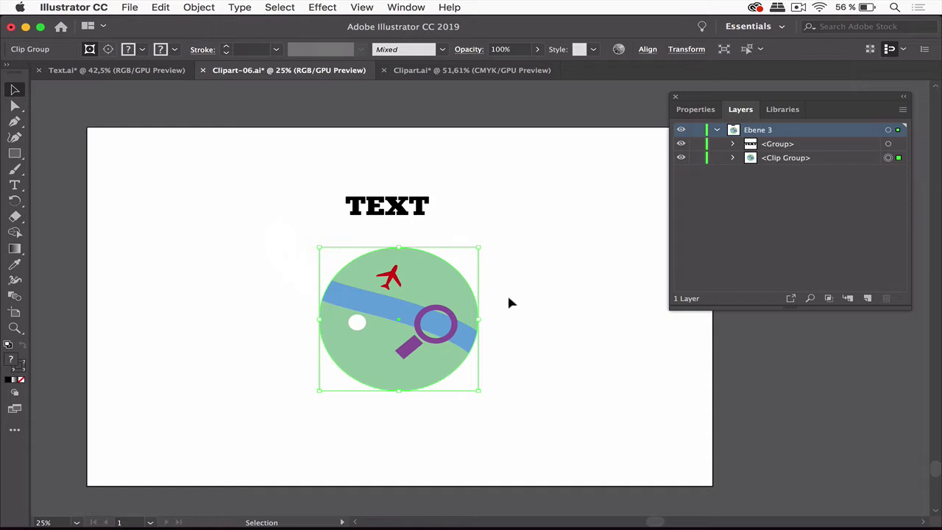
In isolation mode on the circle clip group, shift the purple magnifier down-left, then exit isolation
click(530, 306)
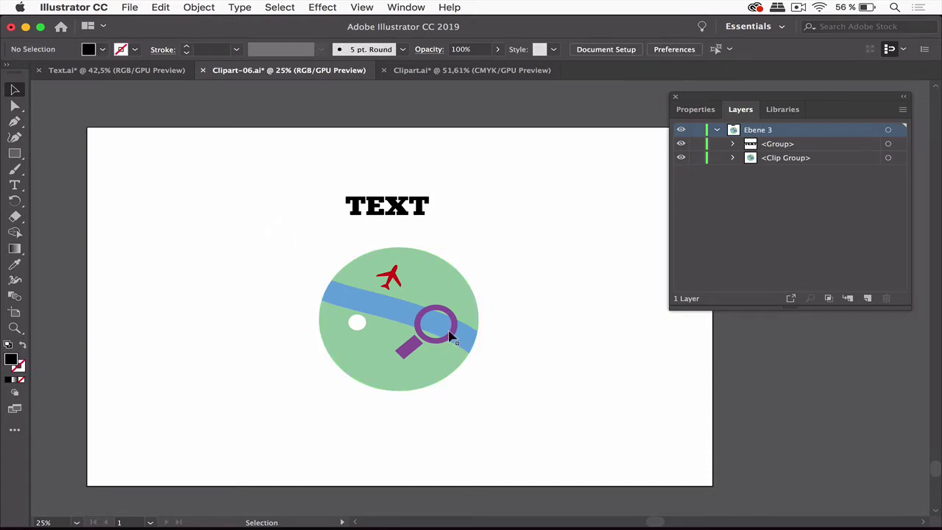
click(453, 335)
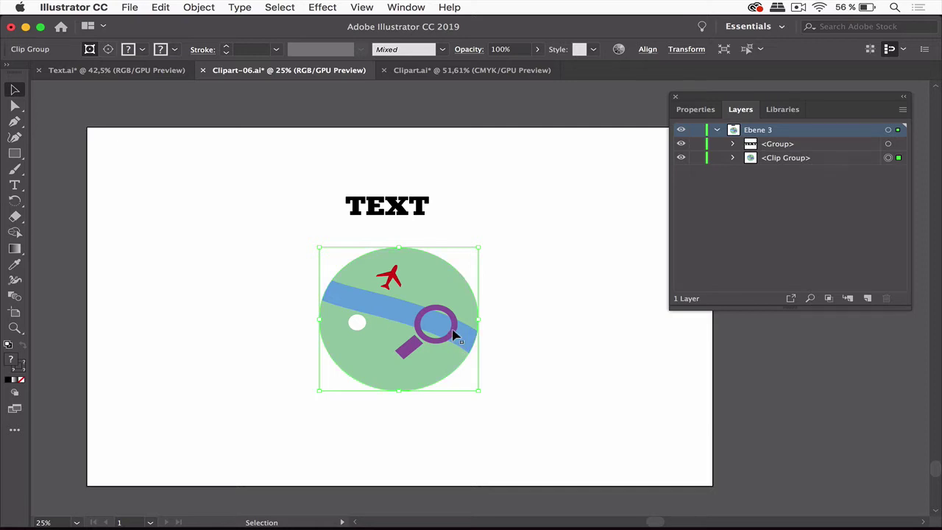
double_click(453, 336)
click(457, 340)
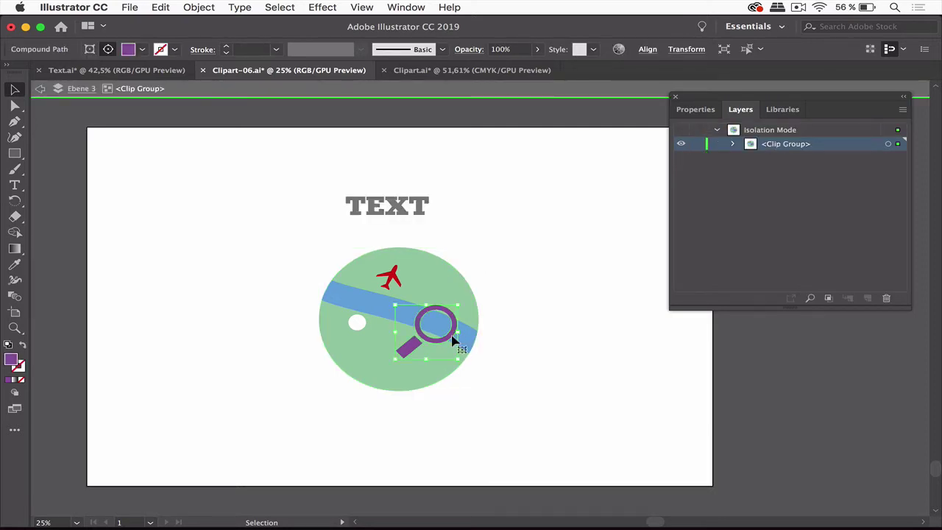
drag(457, 340, 445, 339)
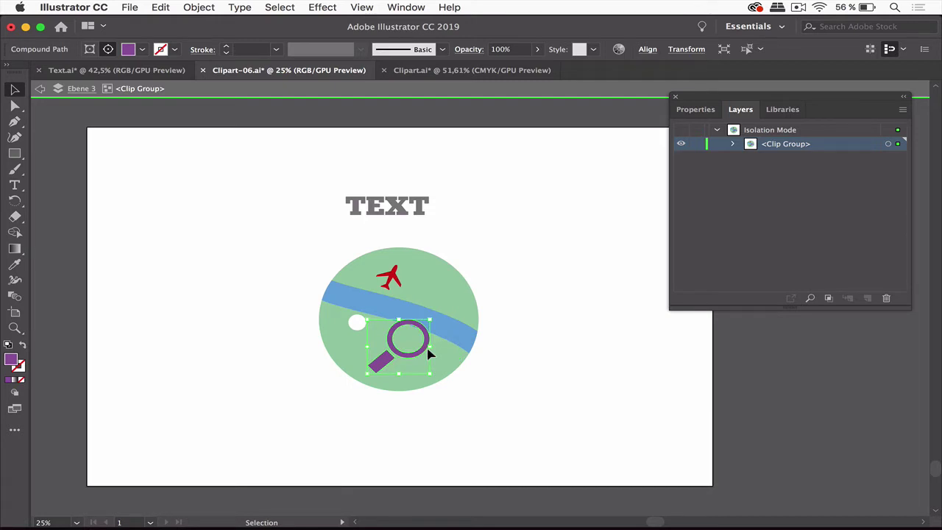
double_click(535, 285)
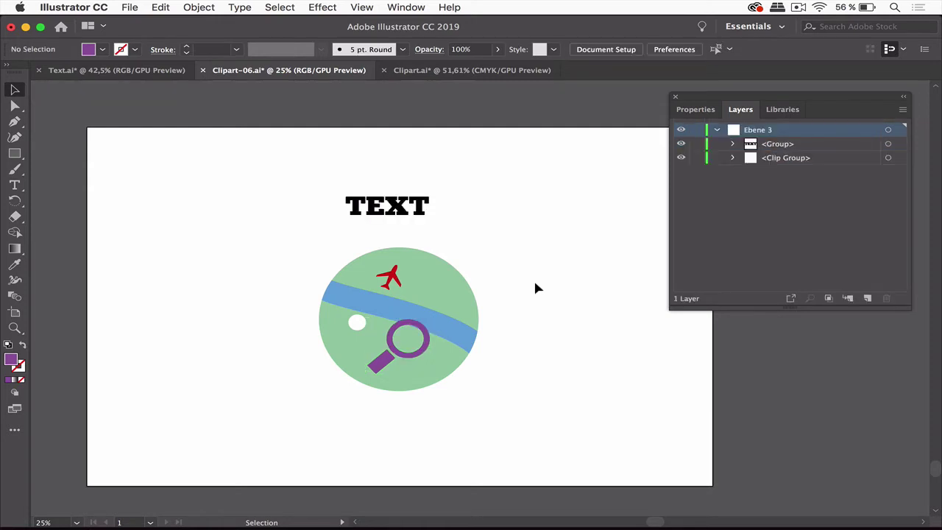